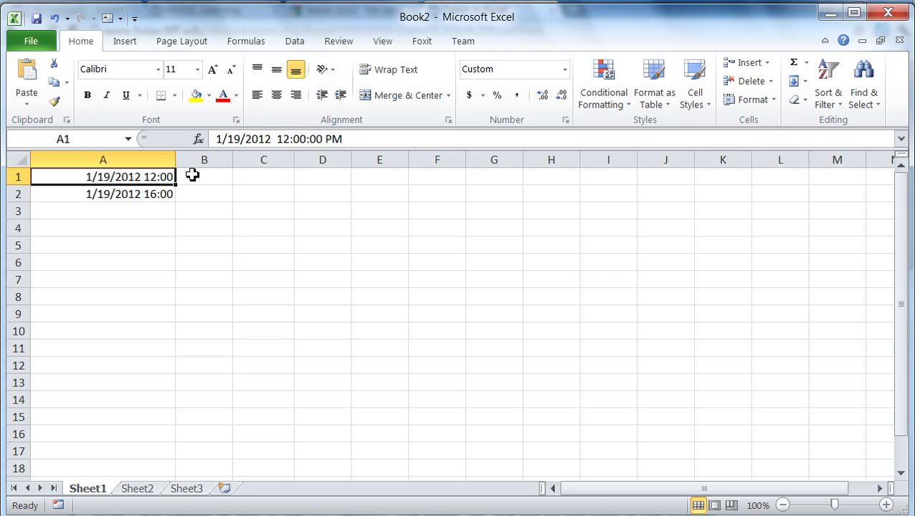
Apply the General number format to the date-time cells A1:A2 and inspect each cell's underlying serial number.
{"action": "left_click", "coordinate": [355, 139]}
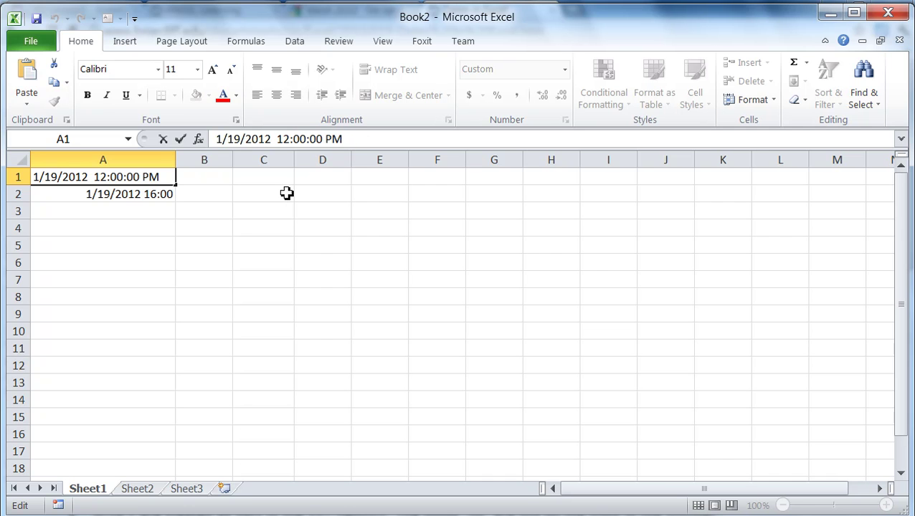
{"action": "key", "text": "Return"}
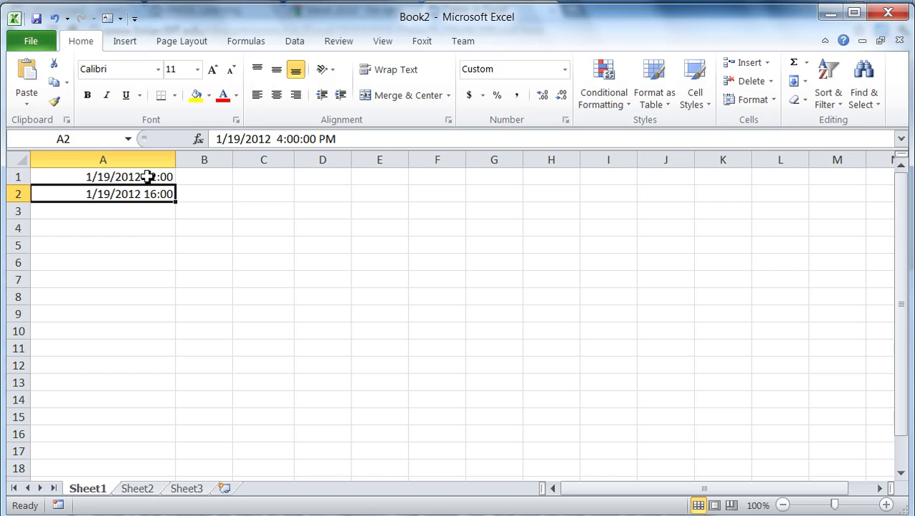
{"action": "left_click_drag", "start_coordinate": [147, 177], "coordinate": [147, 190]}
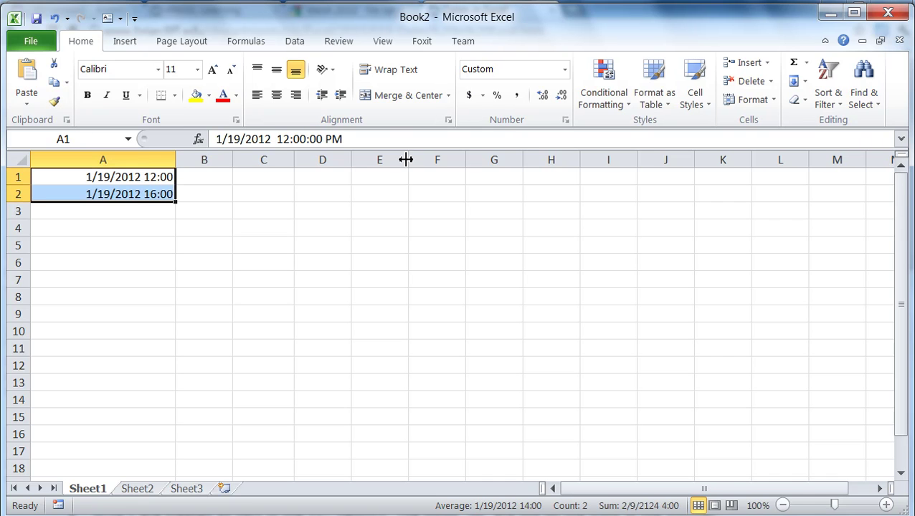
{"action": "left_click", "coordinate": [565, 69]}
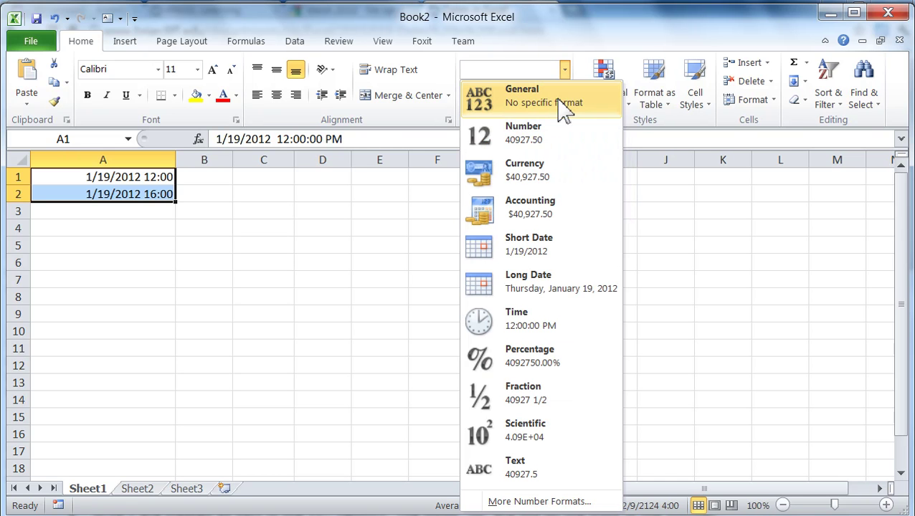
{"action": "left_click", "coordinate": [563, 109]}
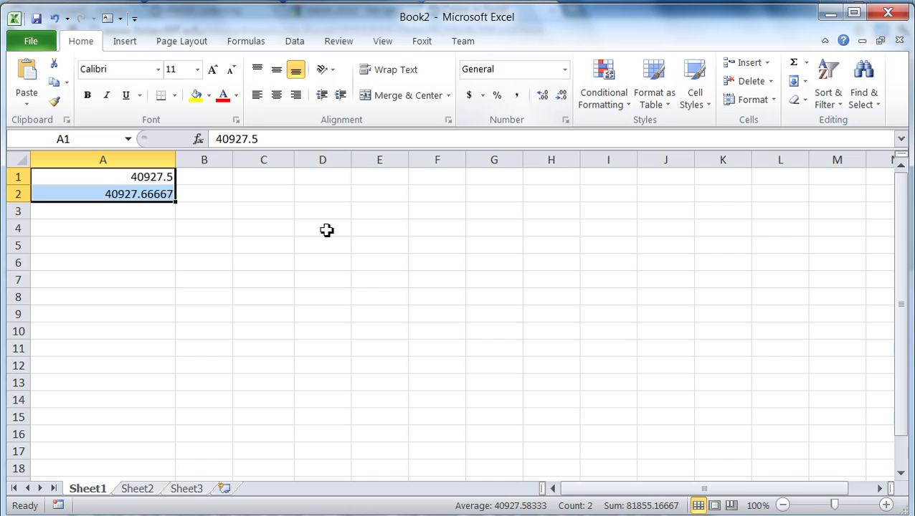
{"action": "left_click", "coordinate": [164, 181]}
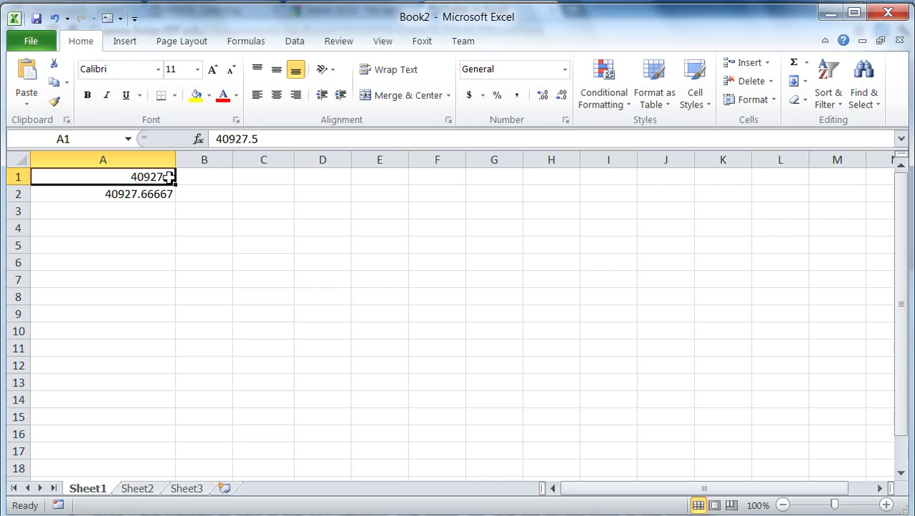
{"action": "left_click", "coordinate": [150, 195]}
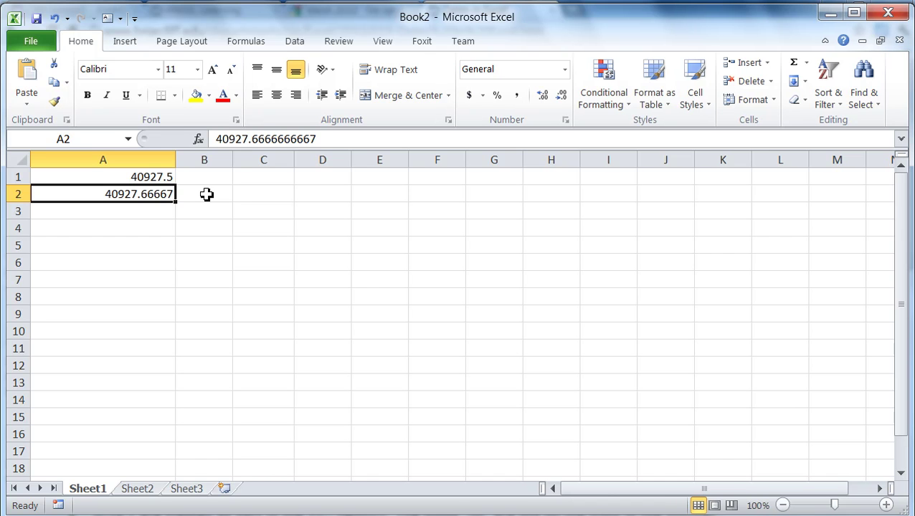
Apply the Time number format to cells A1:A2.
{"action": "left_click_drag", "start_coordinate": [162, 178], "coordinate": [157, 193]}
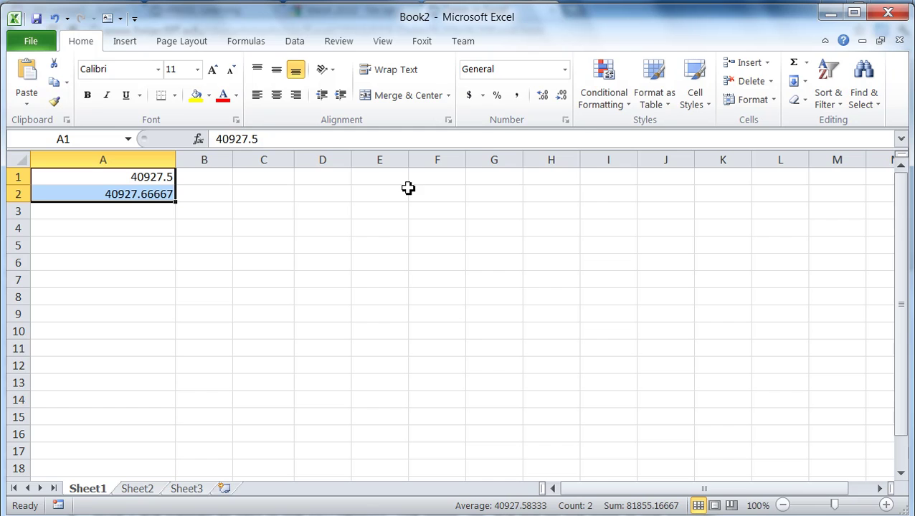
{"action": "left_click", "coordinate": [566, 70]}
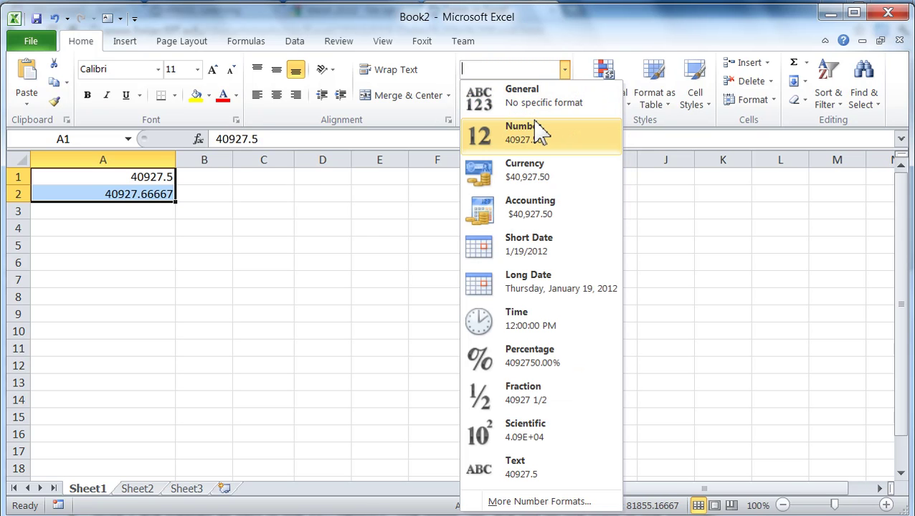
{"action": "left_click", "coordinate": [527, 327]}
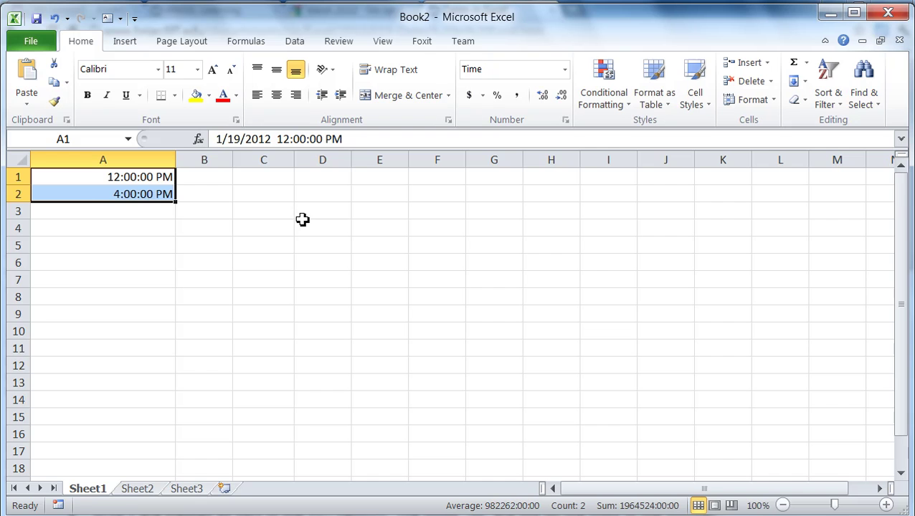
Enter the formula =A2-A1 in cell A3 to subtract the start time from the end time.
{"action": "left_click", "coordinate": [152, 213]}
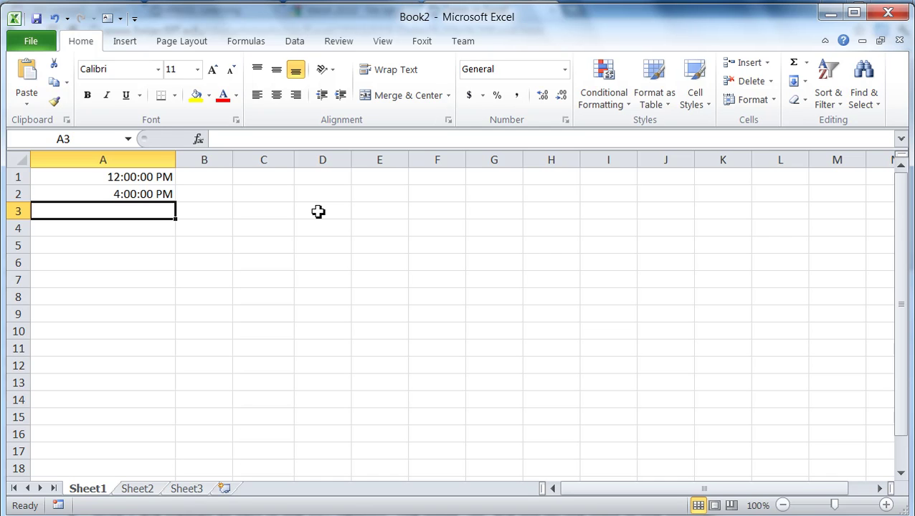
{"action": "type", "text": "="}
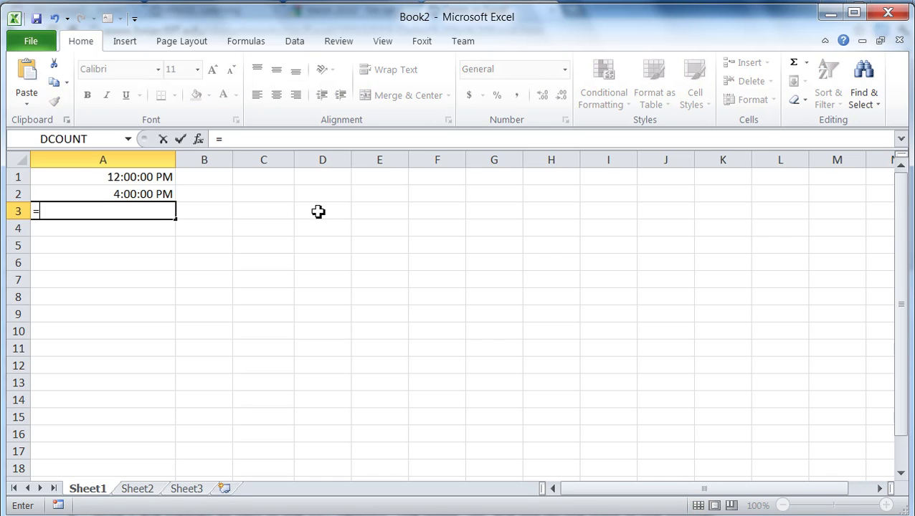
{"action": "key", "text": "Up"}
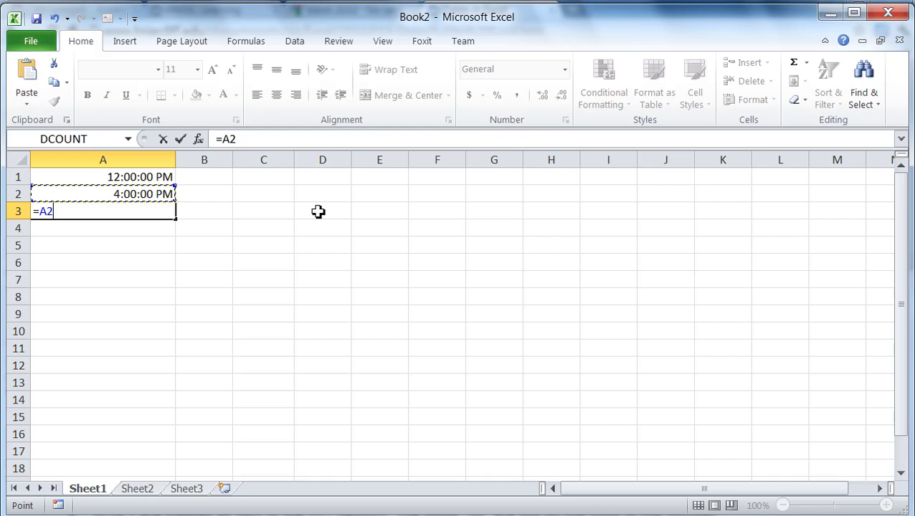
{"action": "type", "text": "-"}
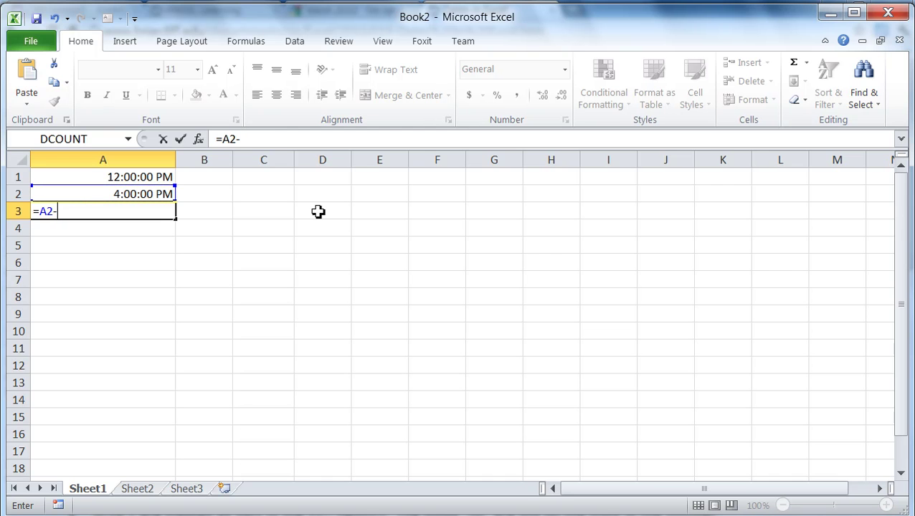
{"action": "key", "text": "Up"}
{"action": "key", "text": "Up"}
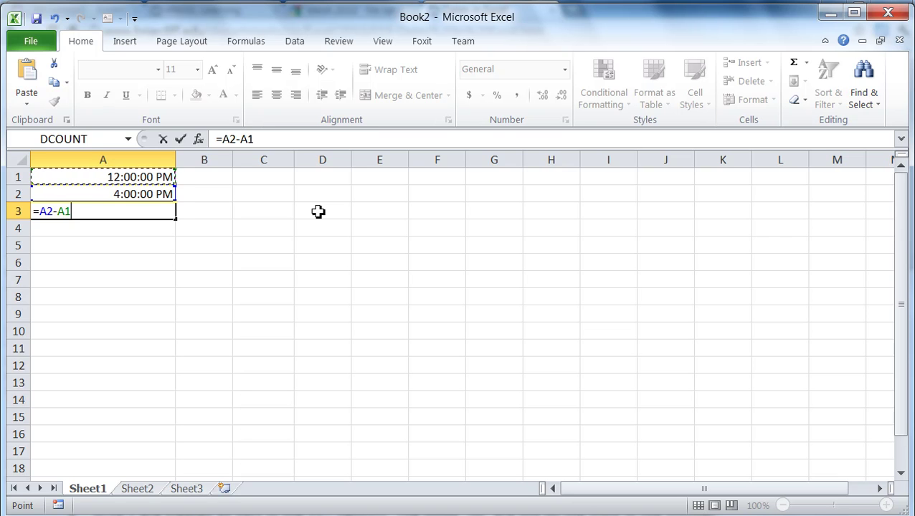
{"action": "key", "text": "Return"}
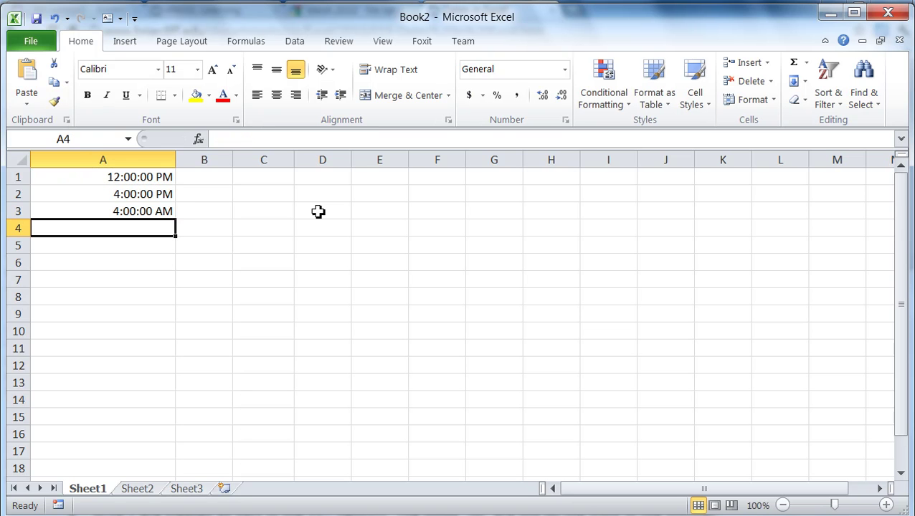
Compare the time cells with the difference in A3 and set A3's number format to General.
{"action": "left_click", "coordinate": [158, 210]}
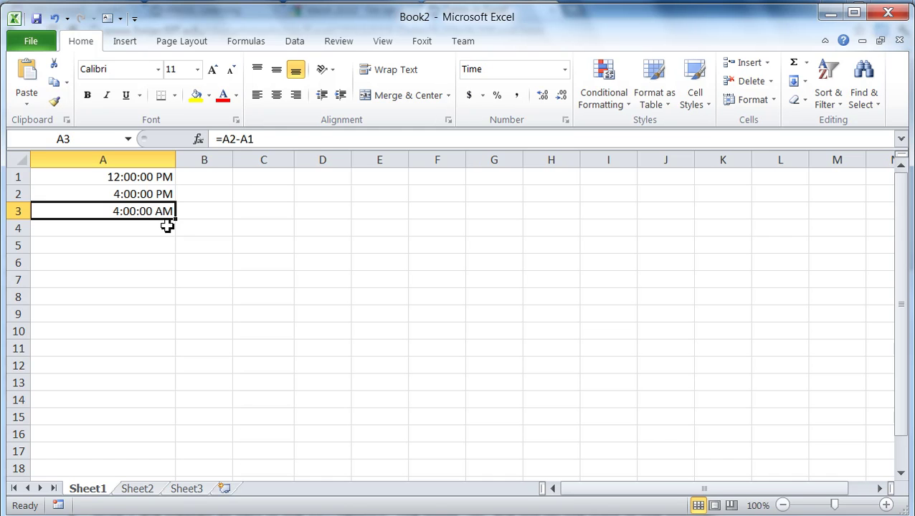
{"action": "left_click", "coordinate": [166, 181]}
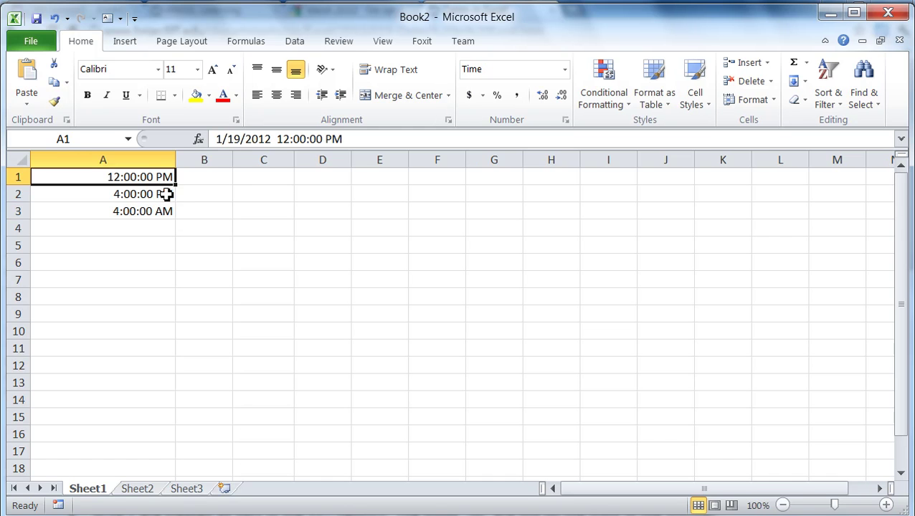
{"action": "left_click", "coordinate": [166, 194]}
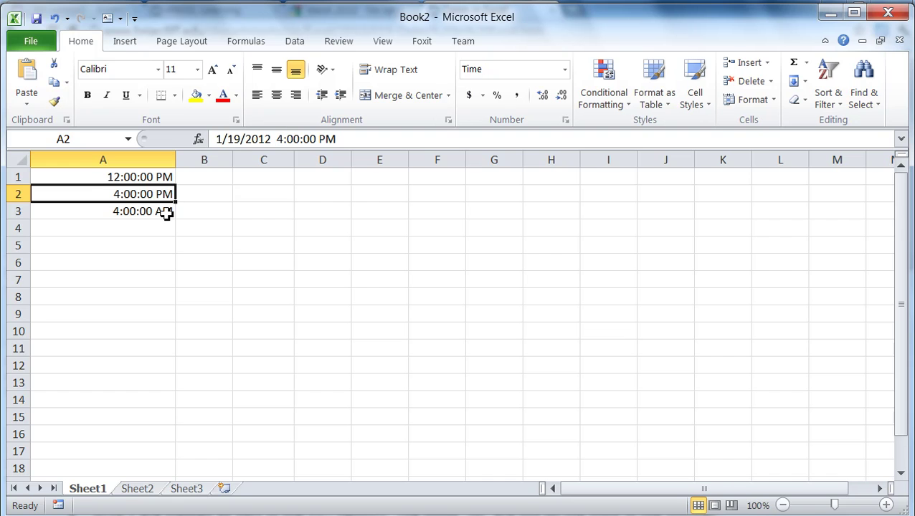
{"action": "left_click", "coordinate": [165, 209]}
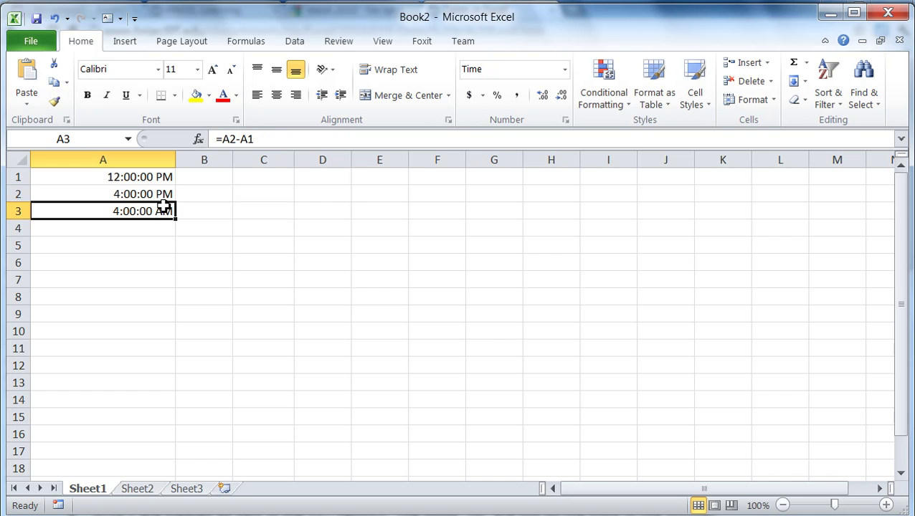
{"action": "left_click", "coordinate": [565, 69]}
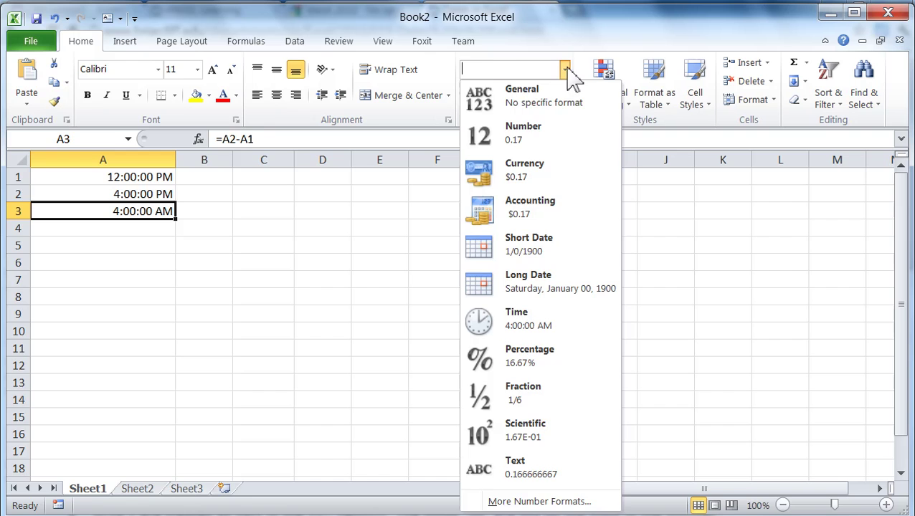
{"action": "left_click", "coordinate": [548, 104]}
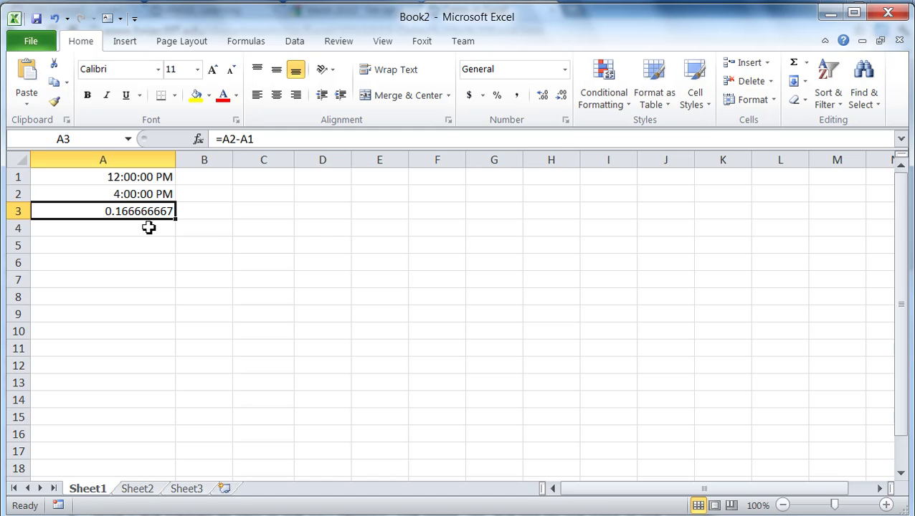
Enter the formula =A3*24 in cell A4 to convert the time difference from days to hours.
{"action": "left_click", "coordinate": [148, 228]}
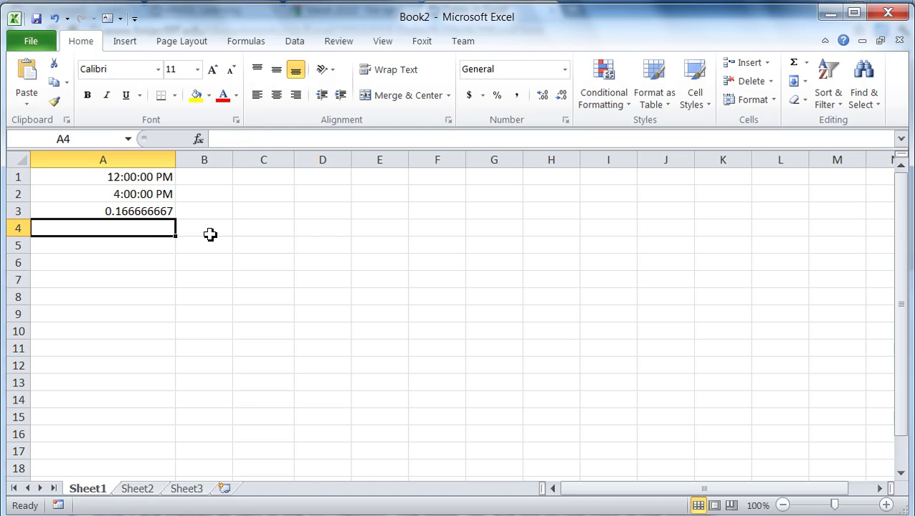
{"action": "type", "text": "="}
{"action": "key", "text": "Up"}
{"action": "type", "text": "*"}
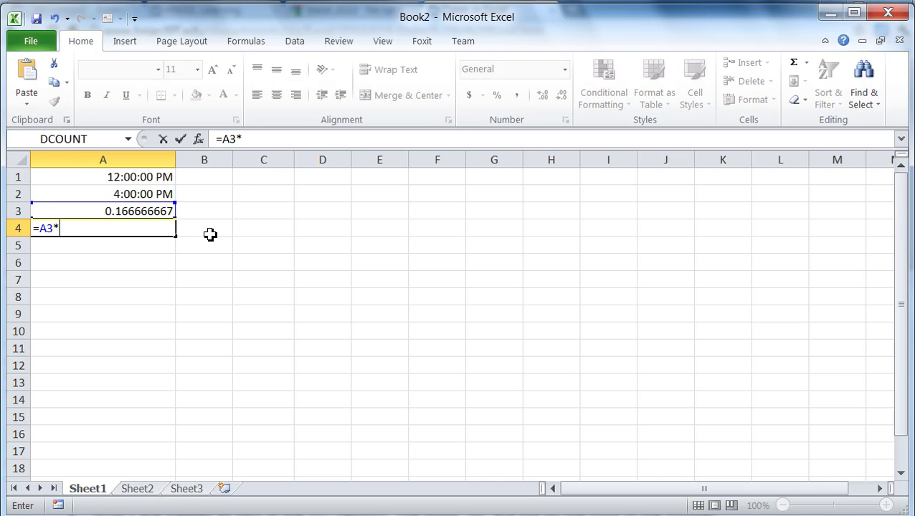
{"action": "type", "text": "24"}
{"action": "key", "text": "Return"}
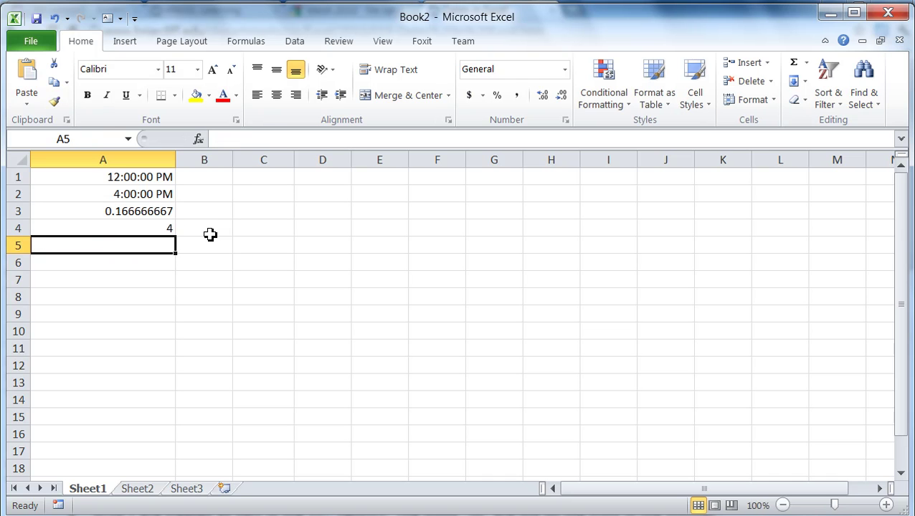
Review the time values in A1 and A2 and the formulas in A3 and A4.
{"action": "left_click", "coordinate": [153, 215]}
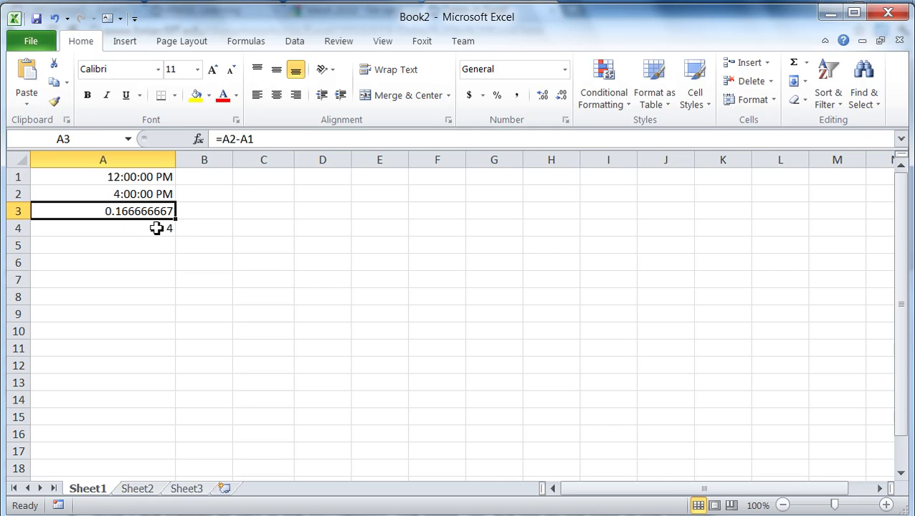
{"action": "left_click", "coordinate": [157, 229]}
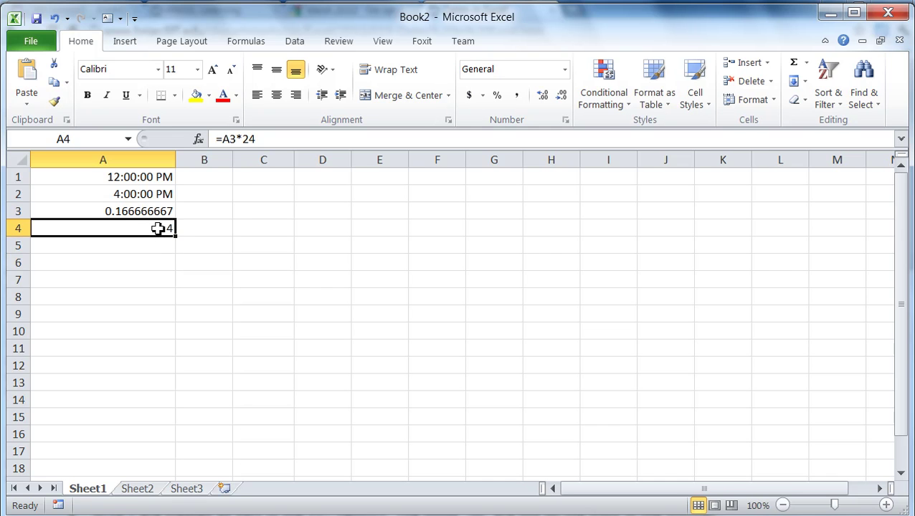
{"action": "left_click", "coordinate": [160, 213]}
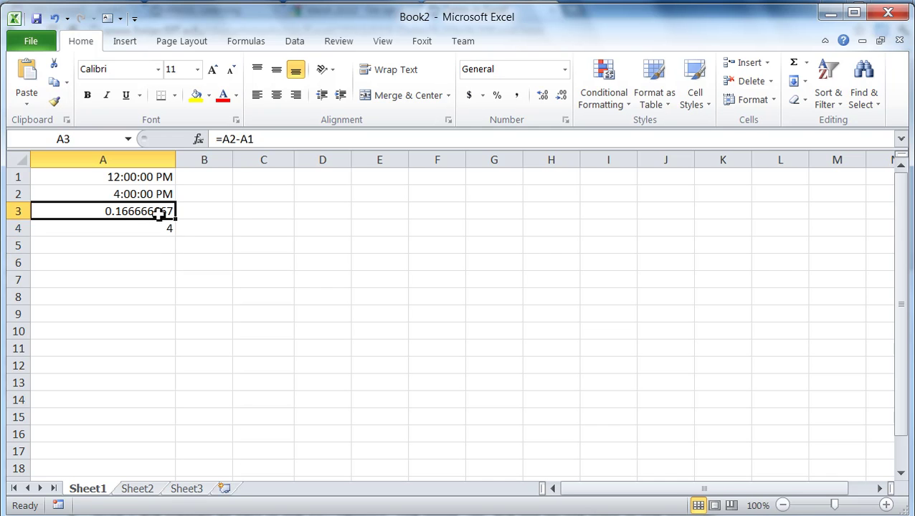
{"action": "left_click", "coordinate": [166, 178]}
{"action": "left_click", "coordinate": [166, 193]}
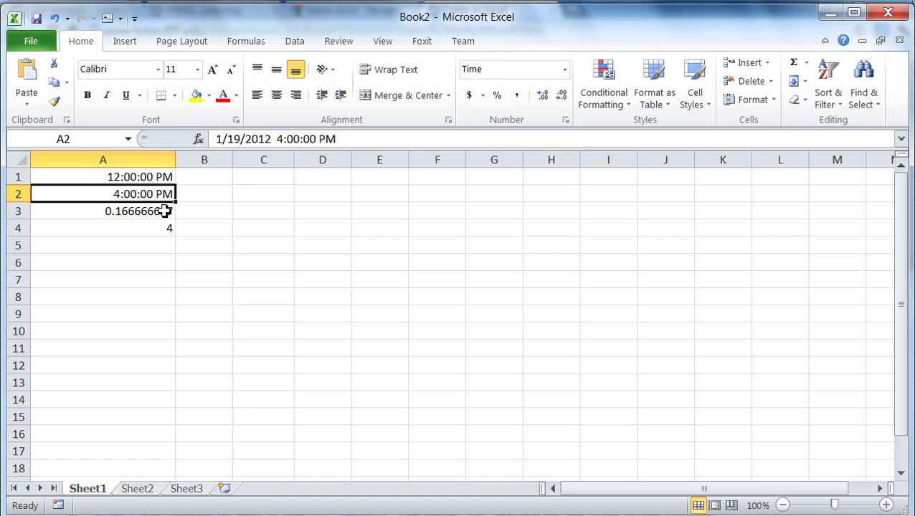
{"action": "left_click", "coordinate": [165, 211]}
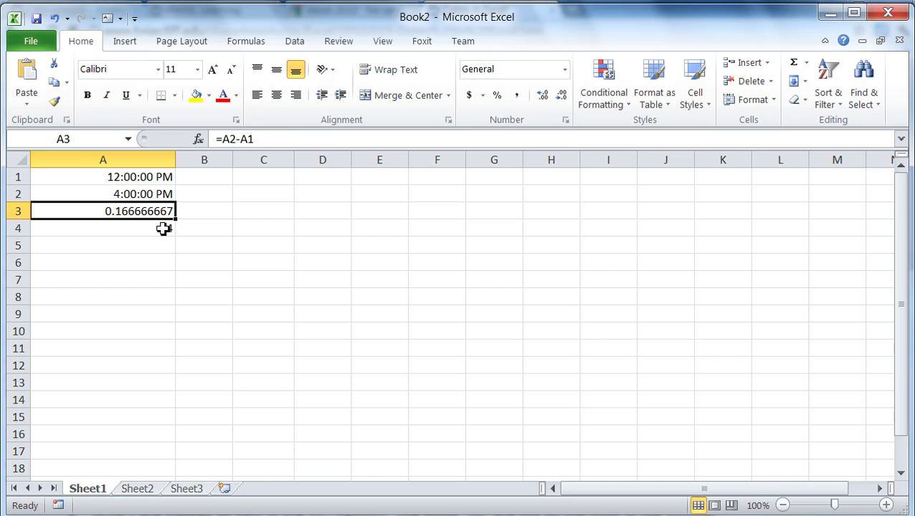
{"action": "left_click", "coordinate": [163, 228]}
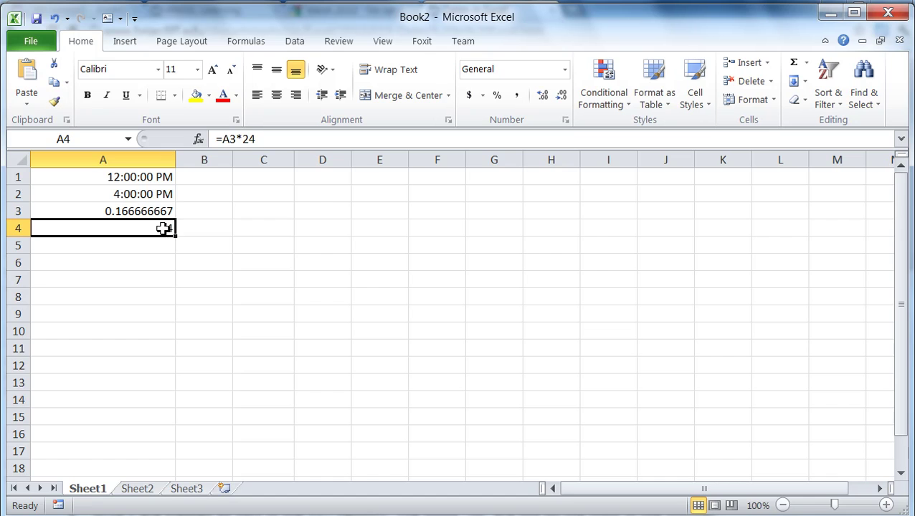
Enter the start time 8:00 am in cell C1 and the end time 11:30 am in cell C2.
{"action": "left_click", "coordinate": [253, 182]}
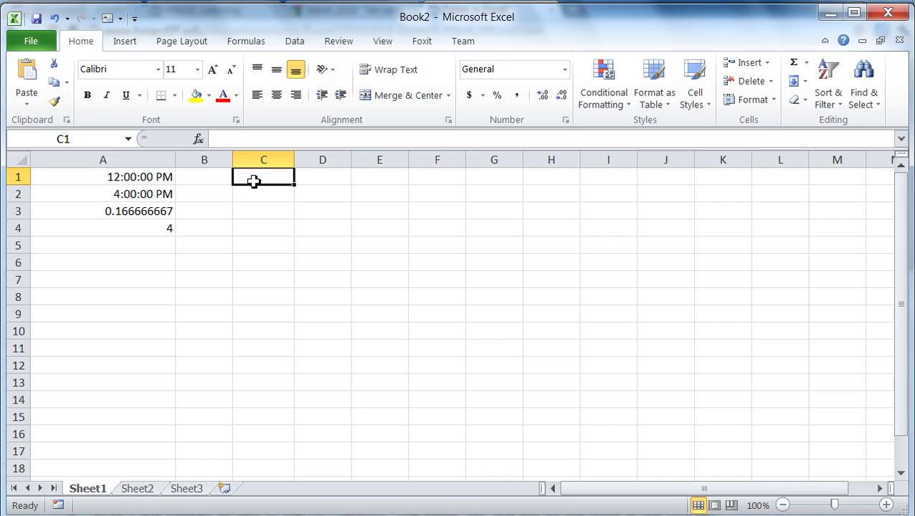
{"action": "type", "text": "8:00 am"}
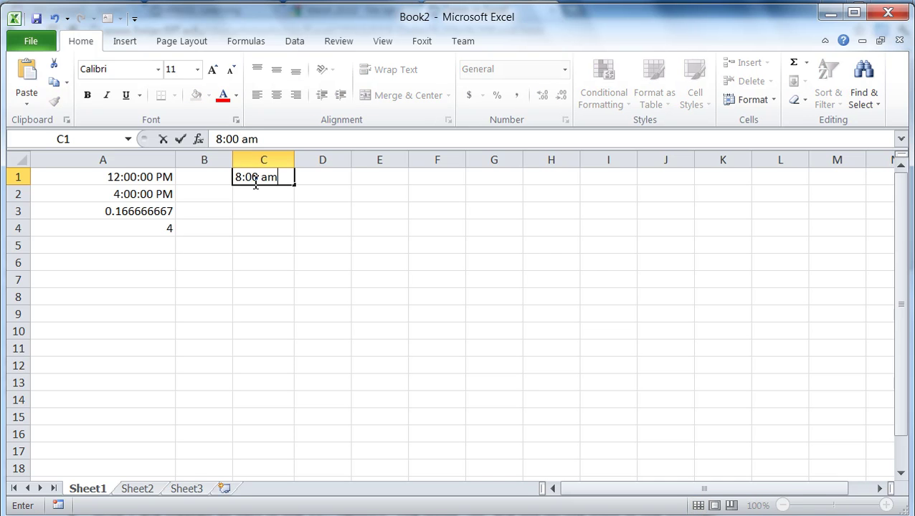
{"action": "key", "text": "Return"}
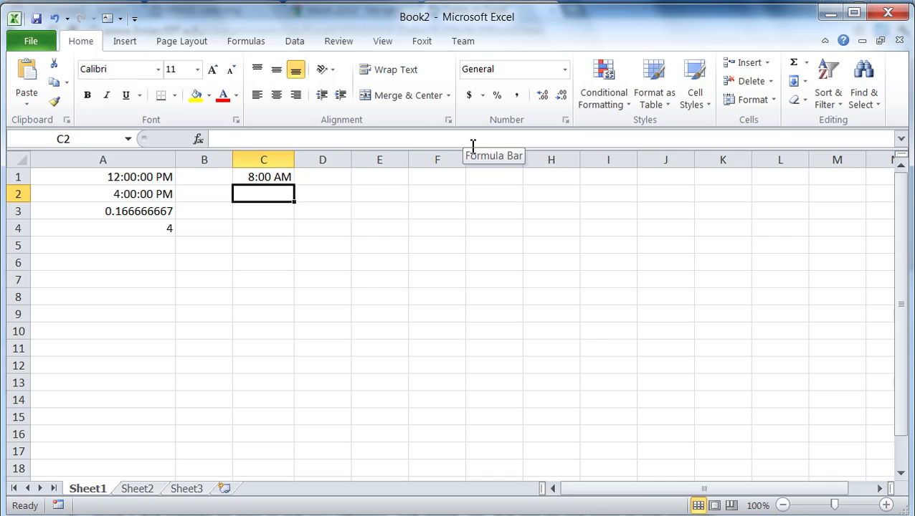
{"action": "type", "text": "11:30 am"}
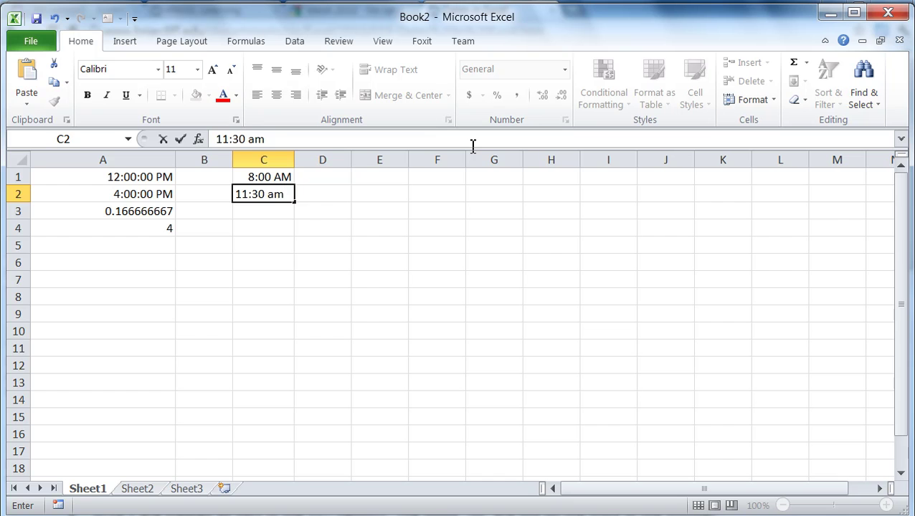
{"action": "key", "text": "Return"}
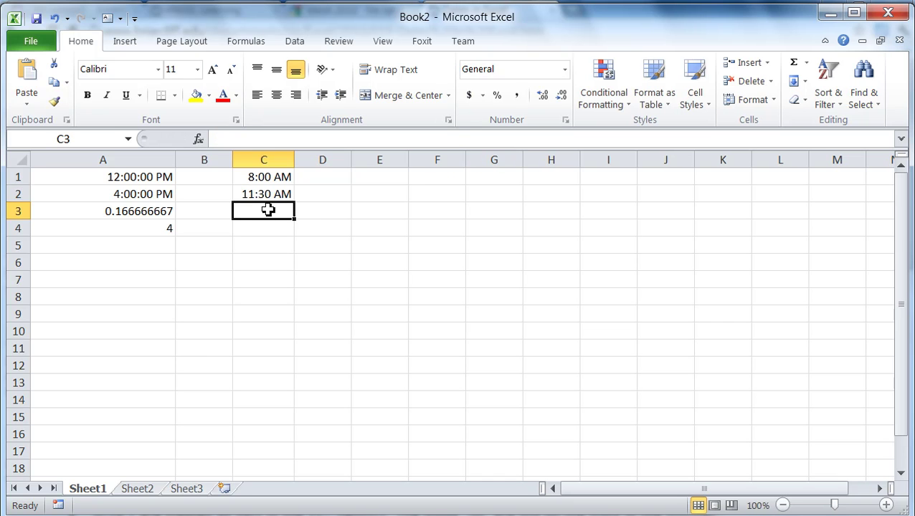
Enter the formula =C2-C1 in cell C3 to subtract the start time from the end time.
{"action": "type", "text": "="}
{"action": "key", "text": "Up"}
{"action": "type", "text": "-"}
{"action": "key", "text": "Up"}
{"action": "key", "text": "Up"}
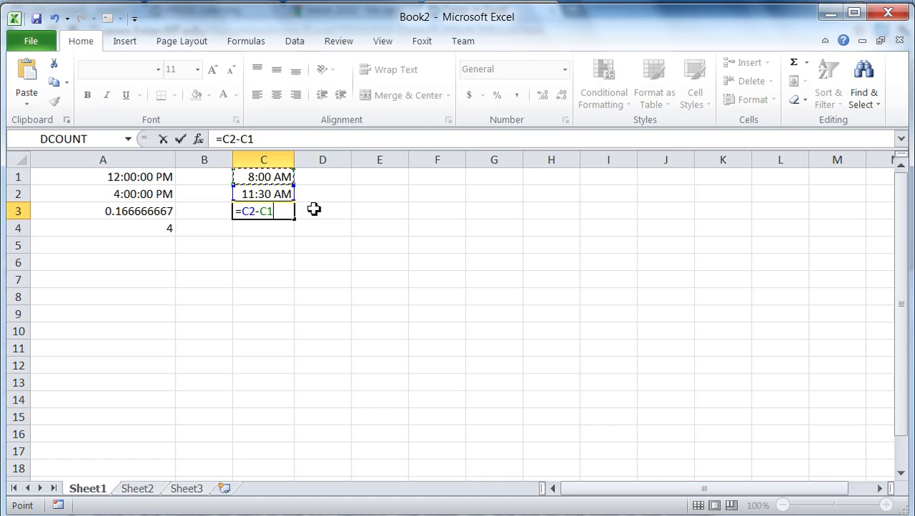
{"action": "key", "text": "Return"}
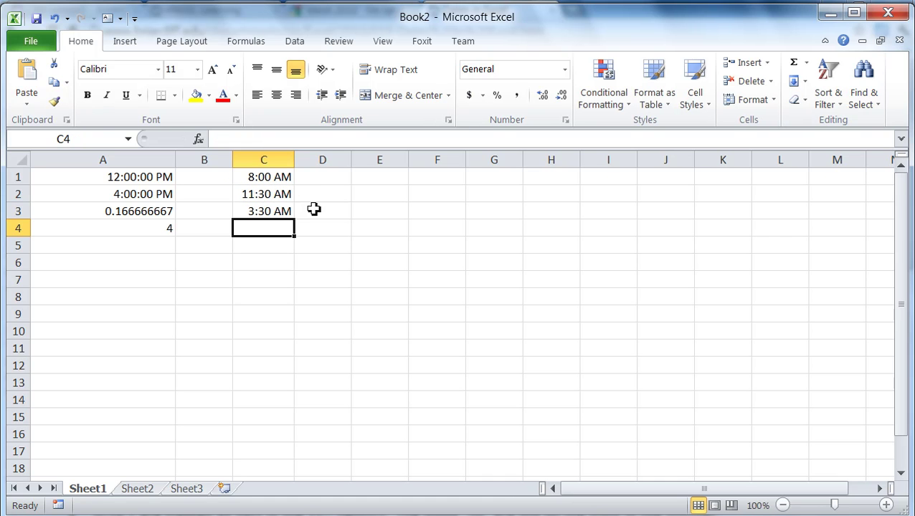
Set the number format of the time difference in C3 to General.
{"action": "left_click", "coordinate": [273, 210]}
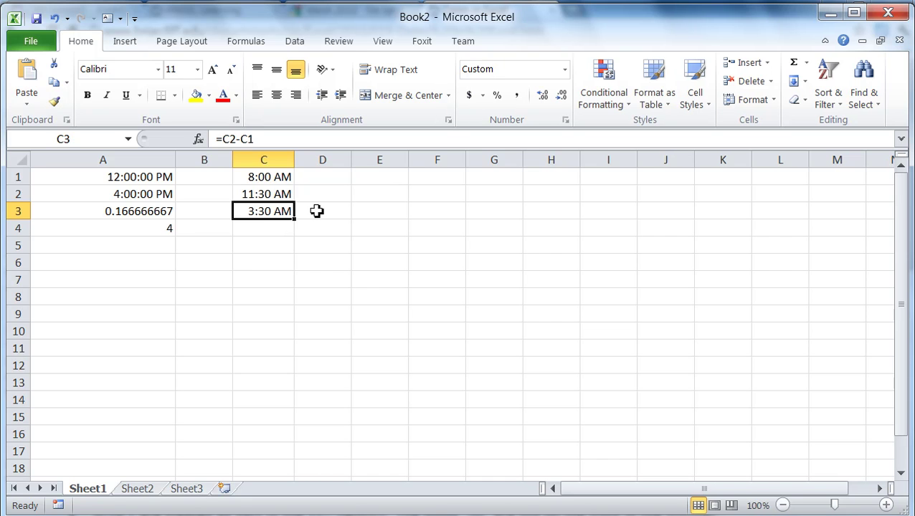
{"action": "left_click", "coordinate": [564, 70]}
{"action": "left_click", "coordinate": [541, 98]}
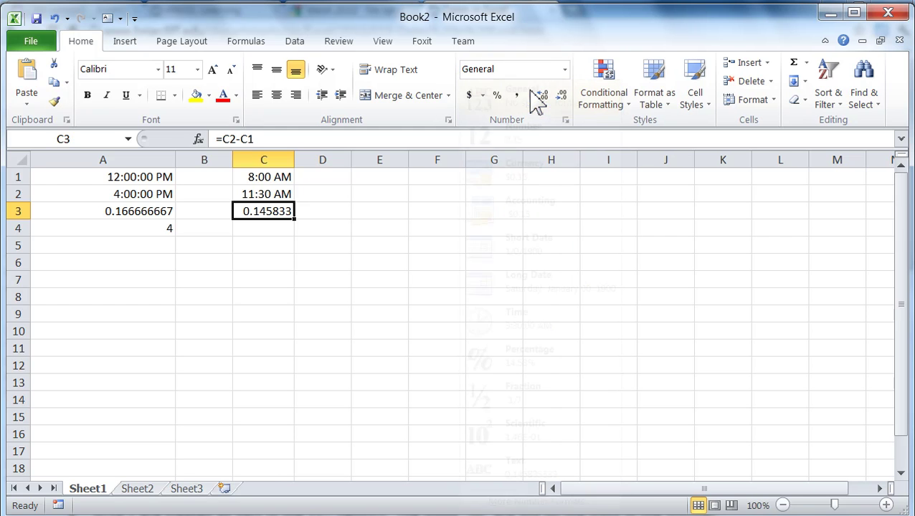
Enter the formula =C3*24 in cell C4 to convert the time difference to hours.
{"action": "left_click", "coordinate": [277, 228]}
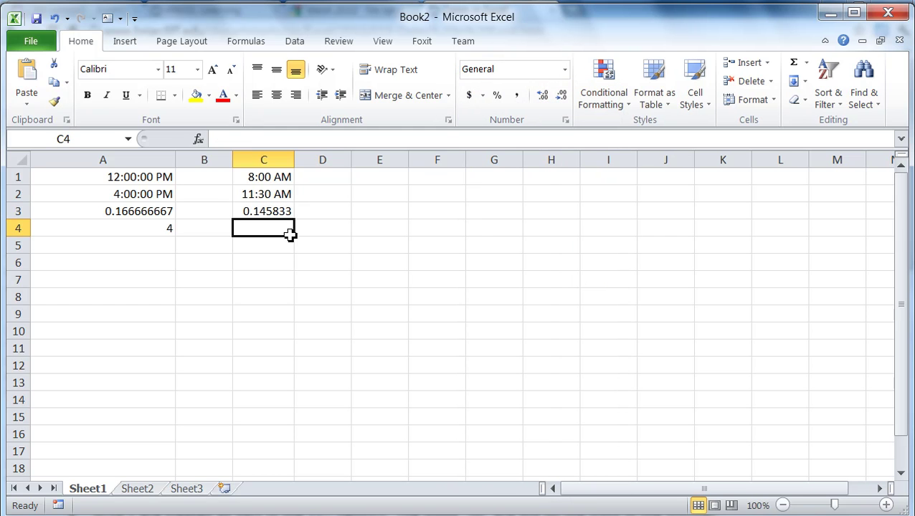
{"action": "type", "text": "=C3*24"}
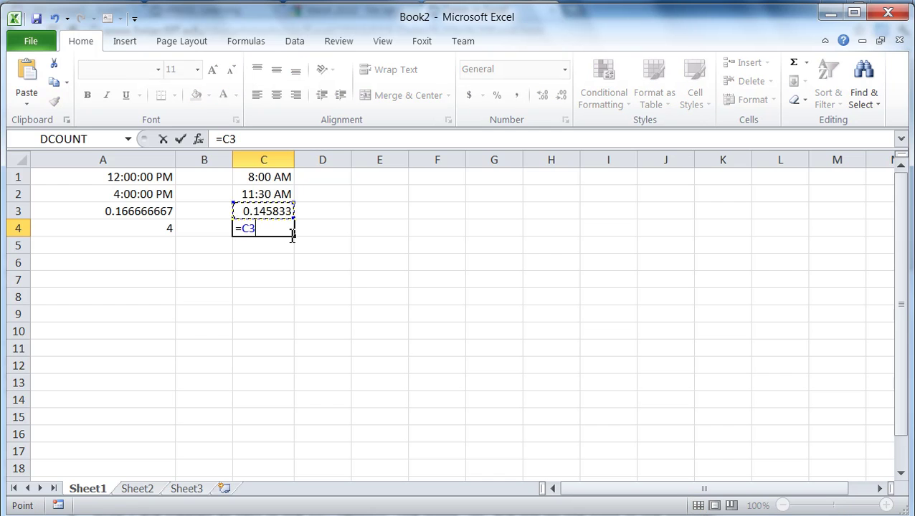
{"action": "key", "text": "Return"}
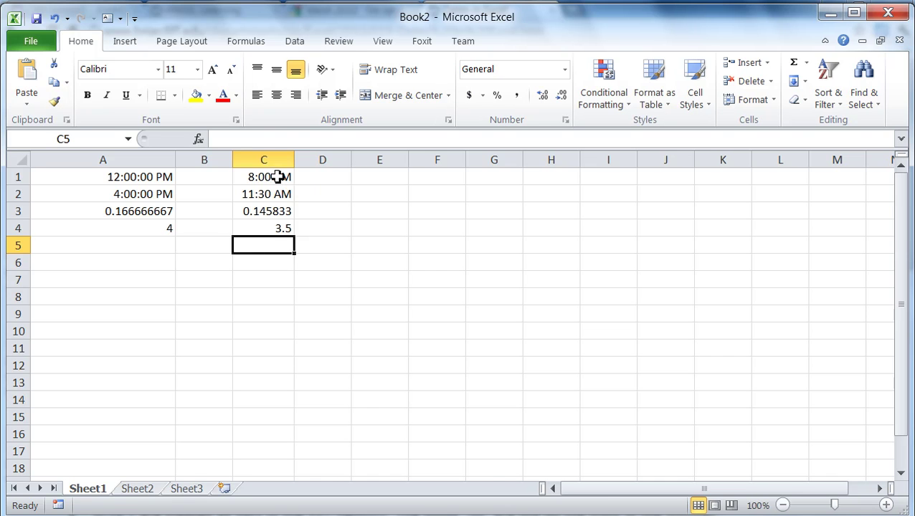
Set the number format of the time cells C1 and C2 to General to expose their underlying decimals.
{"action": "left_click", "coordinate": [277, 176]}
{"action": "left_click_drag", "start_coordinate": [277, 176], "coordinate": [276, 193]}
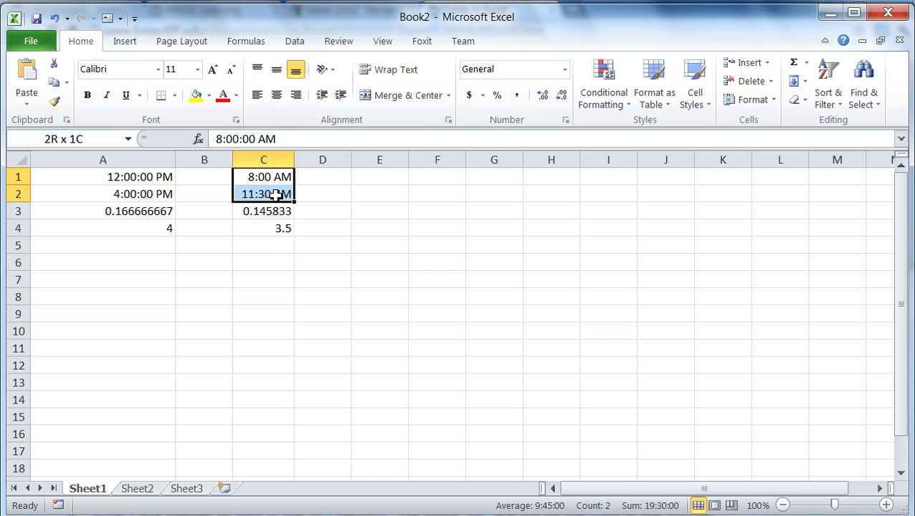
{"action": "left_click", "coordinate": [564, 69]}
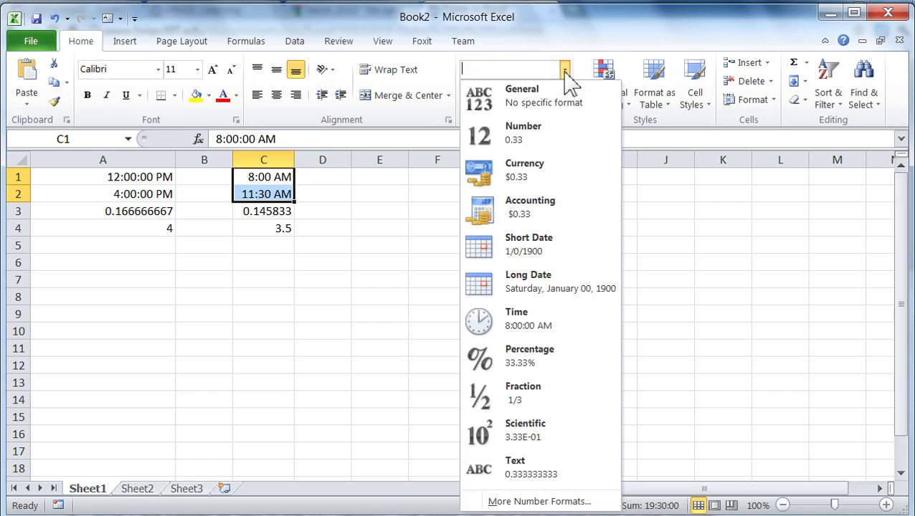
{"action": "left_click", "coordinate": [548, 102]}
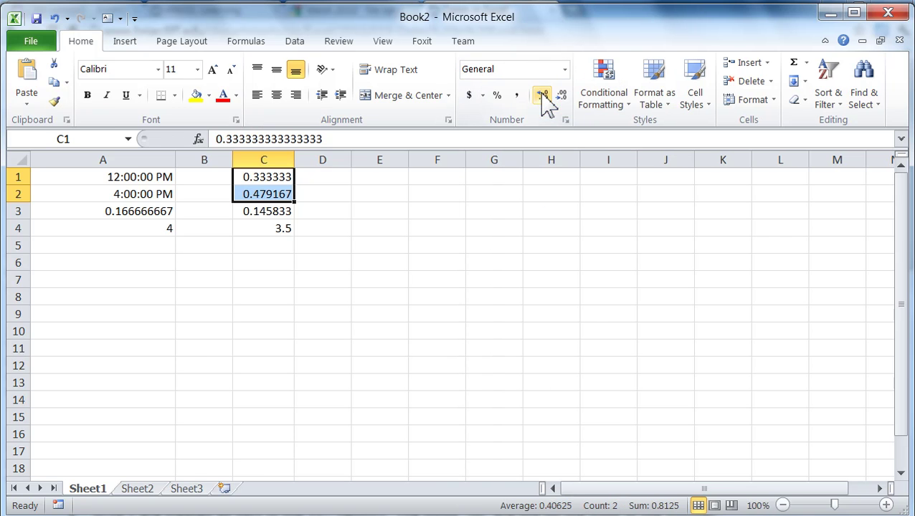
Compare the underlying decimal values of the start time in C1 and the end time in C2.
{"action": "left_click", "coordinate": [281, 180]}
{"action": "left_click", "coordinate": [281, 194]}
{"action": "left_click", "coordinate": [282, 177]}
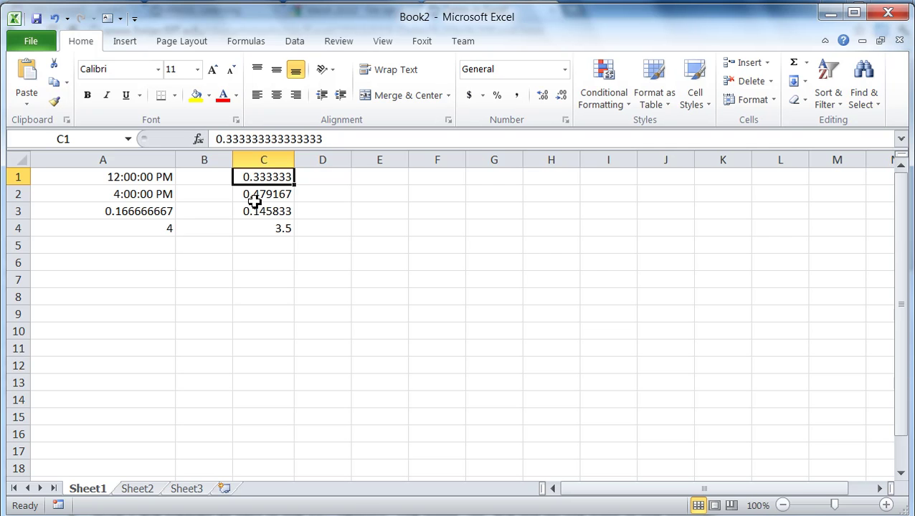
{"action": "left_click", "coordinate": [279, 198]}
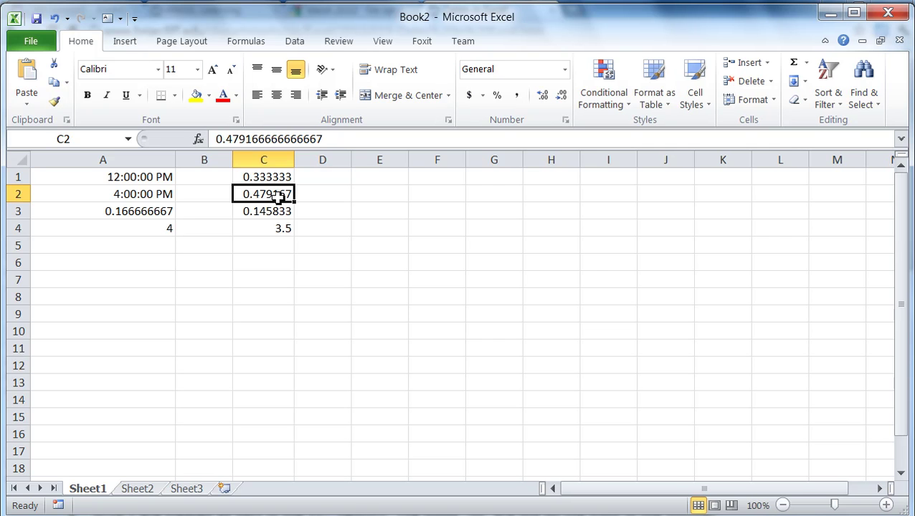
{"action": "left_click", "coordinate": [277, 176]}
{"action": "left_click", "coordinate": [278, 197]}
{"action": "left_click", "coordinate": [278, 178]}
{"action": "left_click", "coordinate": [279, 191]}
{"action": "left_click", "coordinate": [279, 179]}
{"action": "left_click", "coordinate": [279, 197]}
{"action": "left_click", "coordinate": [281, 177]}
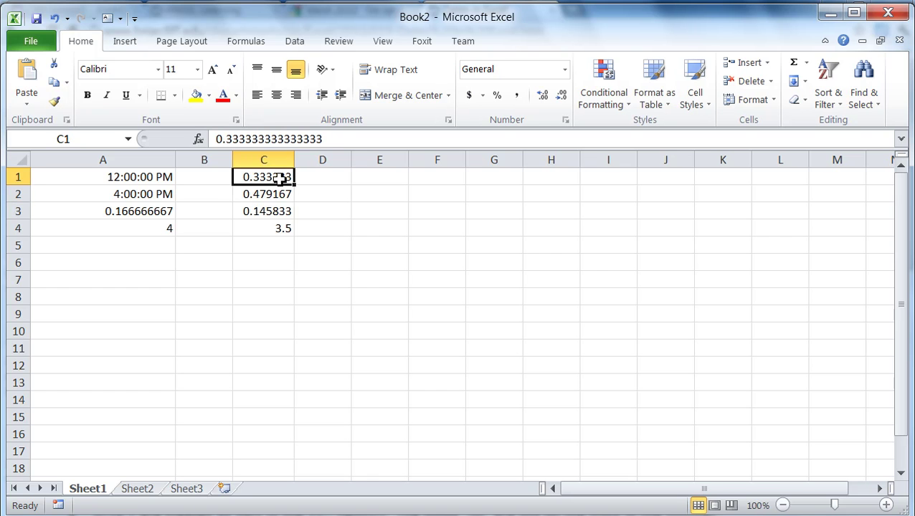
{"action": "left_click", "coordinate": [282, 191]}
{"action": "left_click", "coordinate": [280, 177]}
{"action": "left_click", "coordinate": [281, 195]}
{"action": "left_click", "coordinate": [285, 177]}
{"action": "left_click", "coordinate": [285, 193]}
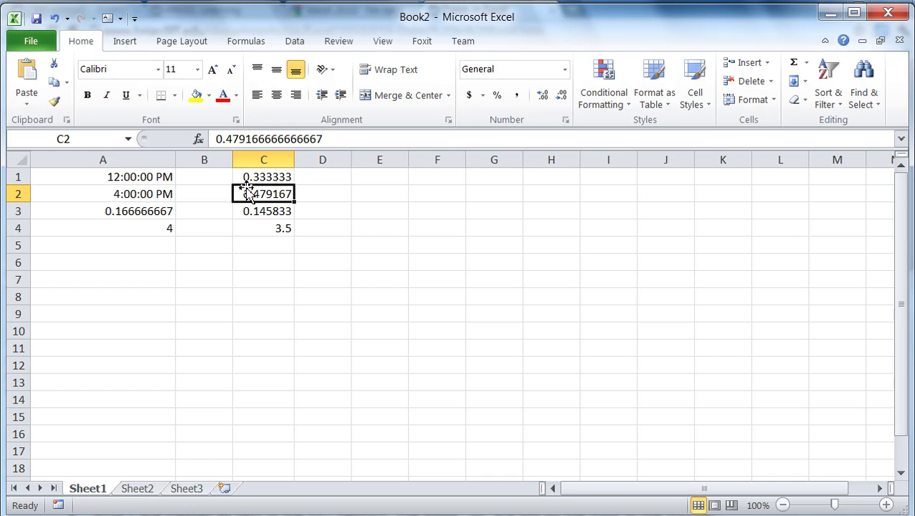